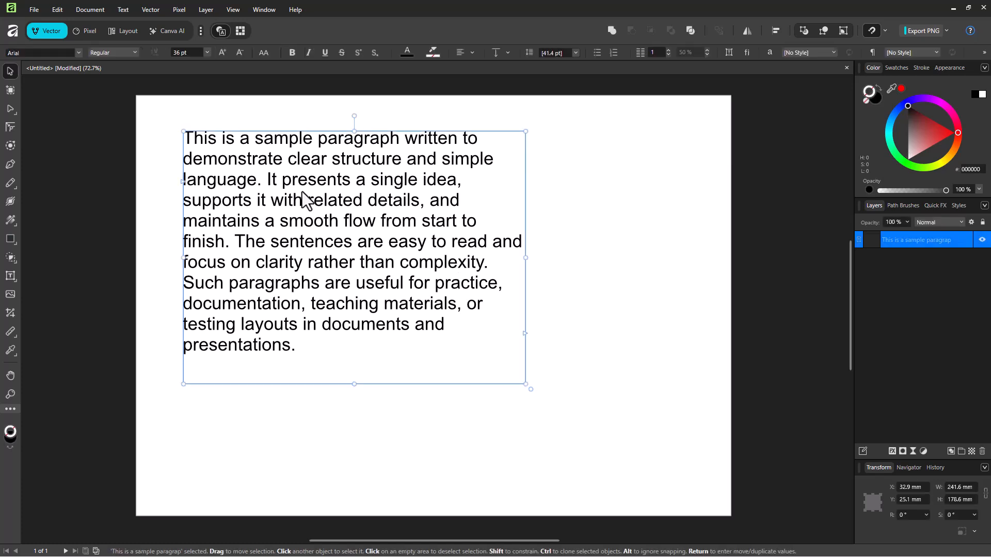
Try a tab indent before the paragraph's first word and remove it again.
{"action": "double_click", "coordinate": [260, 171]}
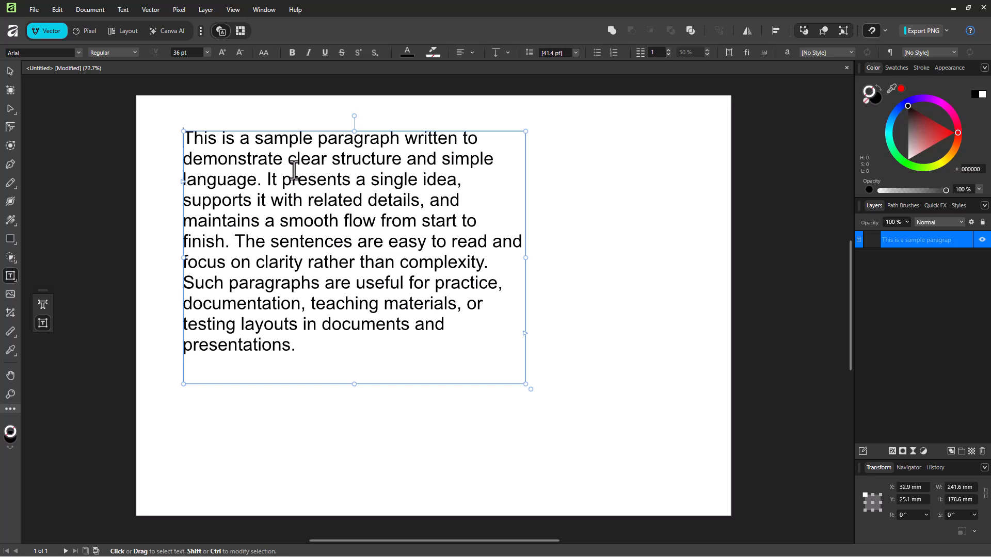
{"action": "key", "text": "Tab"}
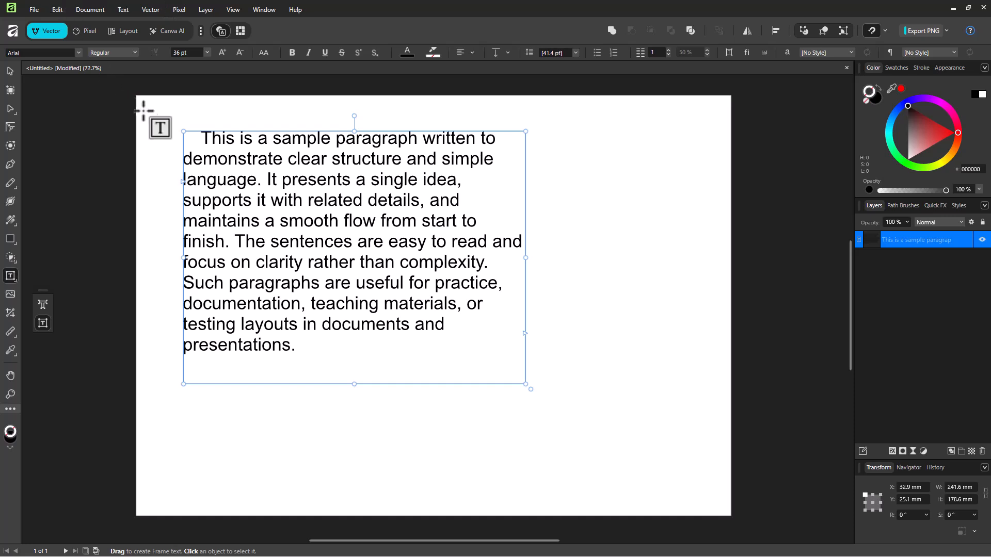
{"action": "key", "text": "BackSpace"}
{"action": "left_click", "coordinate": [202, 150]}
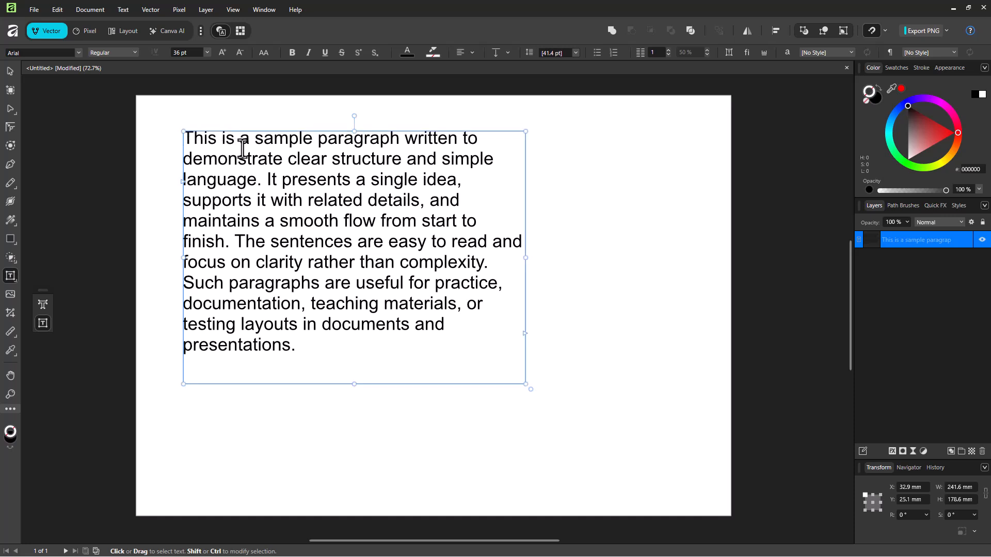
Place the text cursor in the paragraph and display the full paragraph formatting options, enlarged to show every section.
{"action": "left_click", "coordinate": [327, 198]}
{"action": "left_click", "coordinate": [370, 302]}
{"action": "left_click_drag", "start_coordinate": [401, 354], "coordinate": [200, 145]}
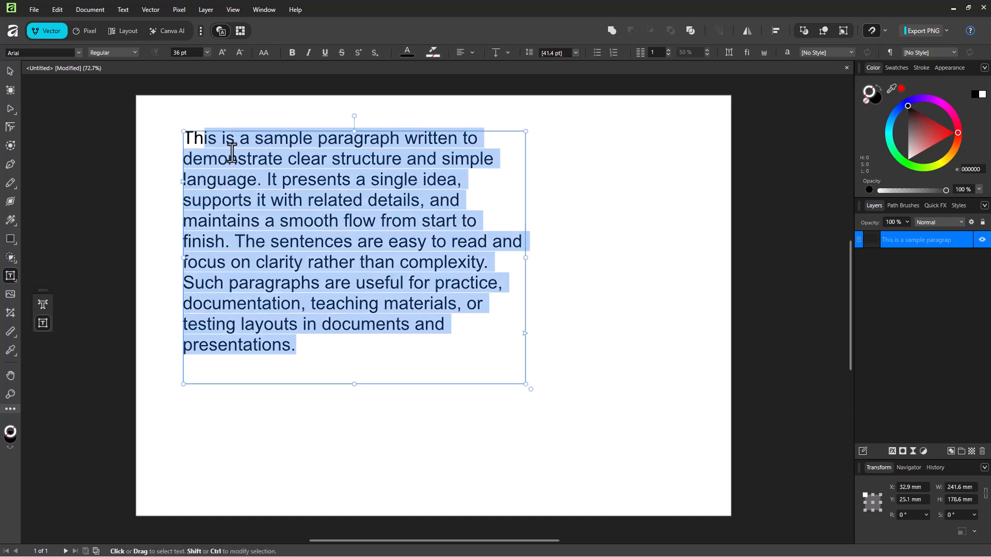
{"action": "left_click", "coordinate": [229, 159]}
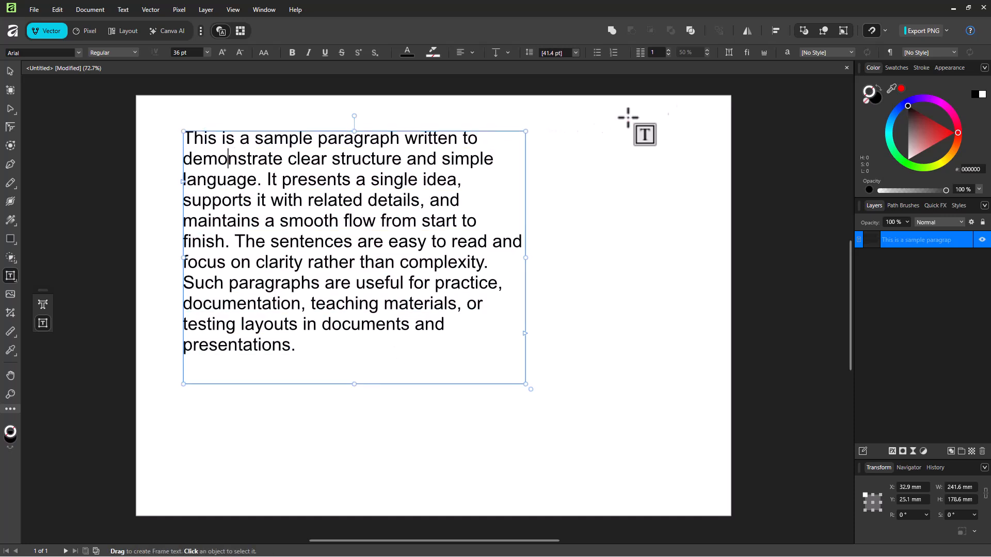
{"action": "left_click", "coordinate": [888, 52]}
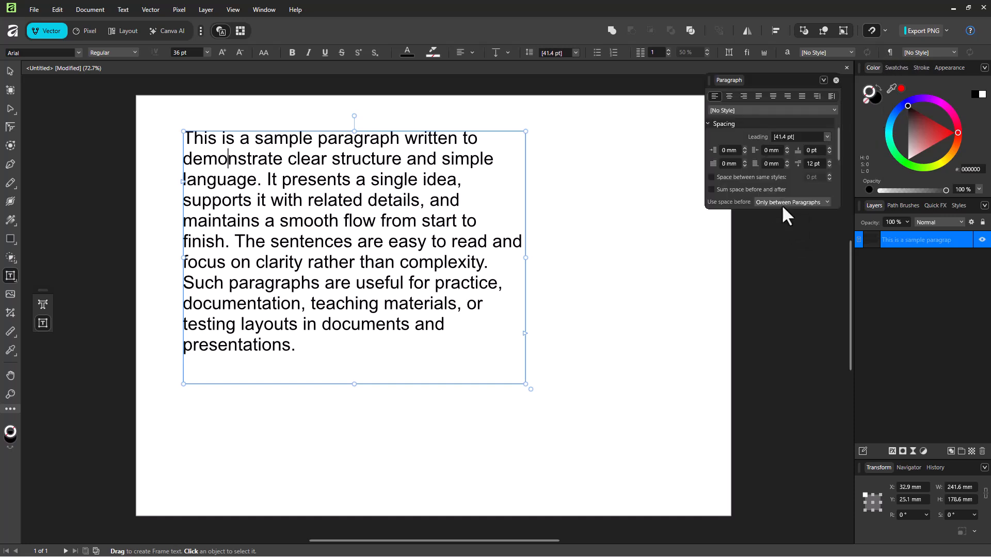
{"action": "left_click_drag", "start_coordinate": [781, 210], "coordinate": [785, 441]}
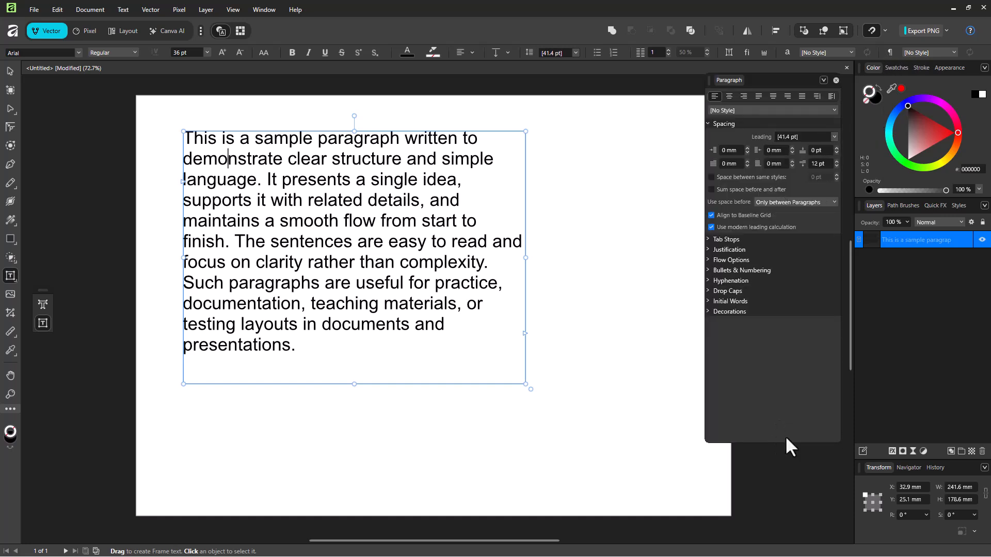
Try centre and right alignment on the paragraph, restore left alignment, and leave the paragraph style at [No Style].
{"action": "left_click", "coordinate": [729, 96]}
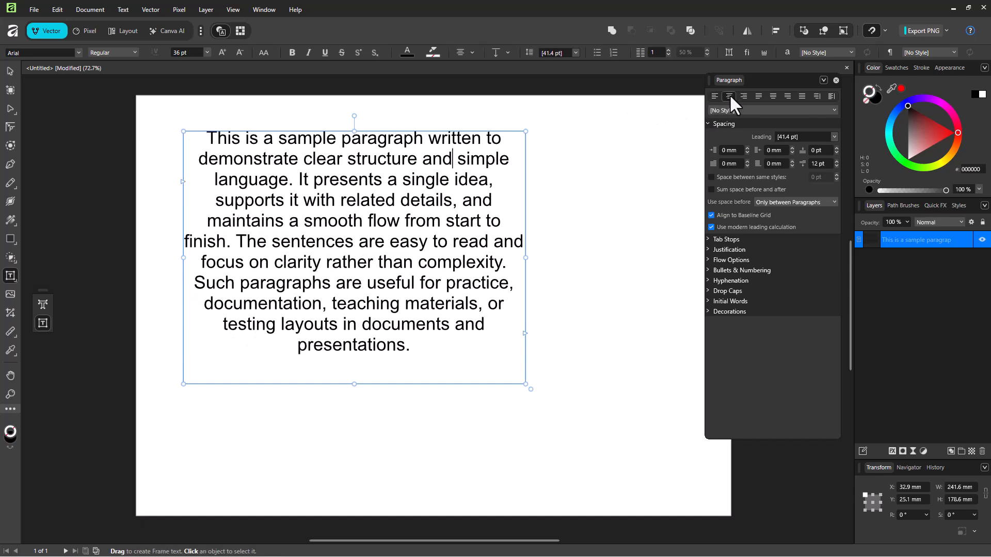
{"action": "left_click", "coordinate": [744, 96]}
{"action": "left_click", "coordinate": [716, 96]}
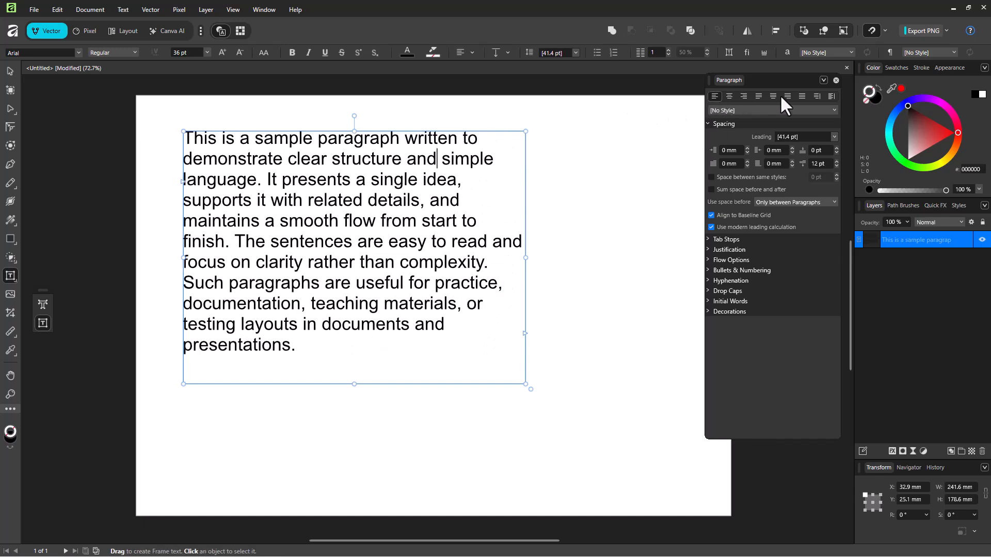
{"action": "left_click", "coordinate": [744, 111]}
{"action": "left_click", "coordinate": [745, 110]}
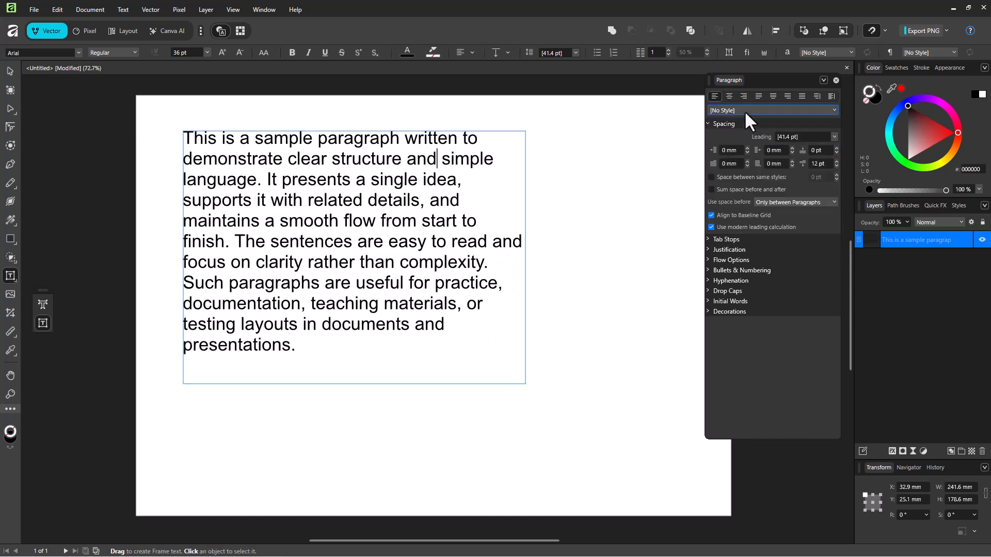
Expand the Tab Stops settings in place of Spacing and set the default tab spacing to 1 mm.
{"action": "left_click", "coordinate": [709, 124]}
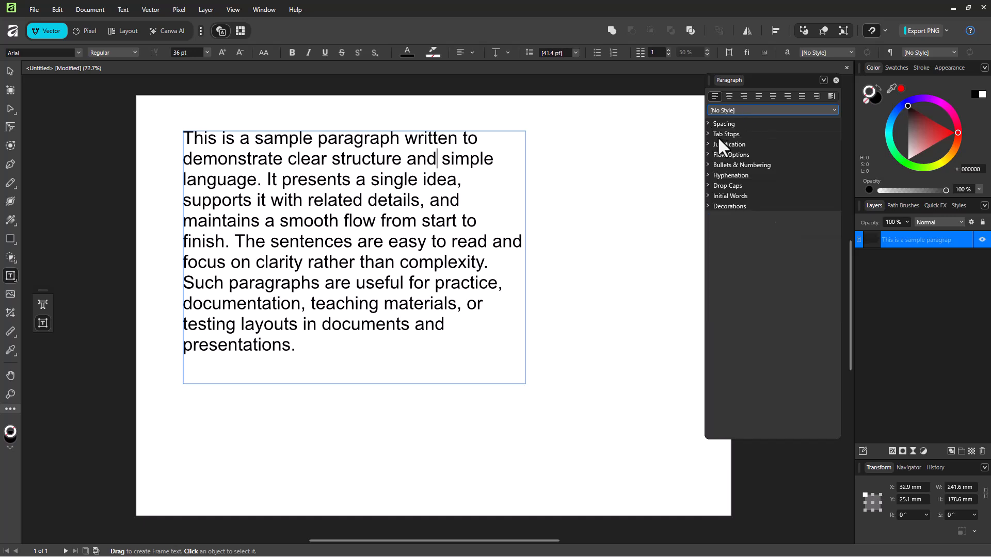
{"action": "left_click", "coordinate": [725, 135]}
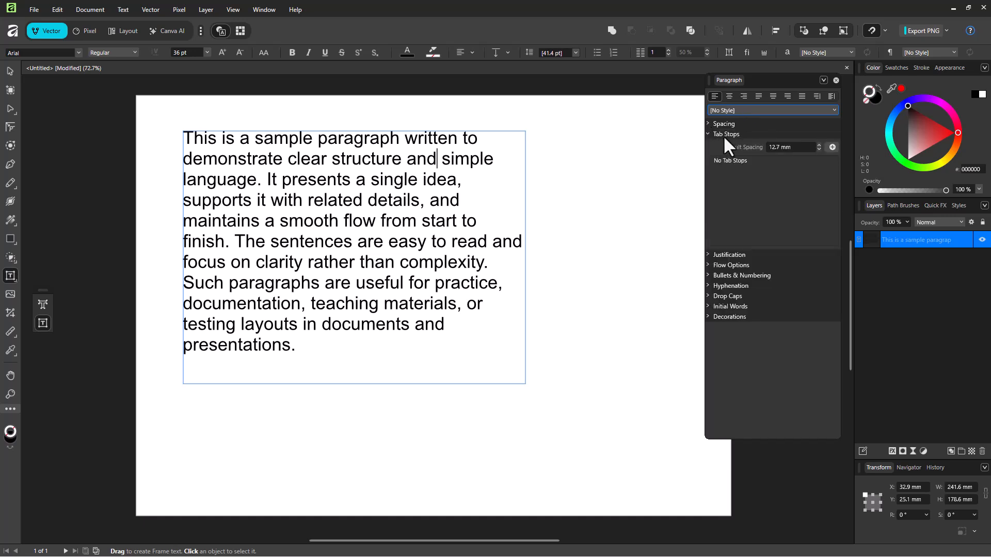
{"action": "left_click", "coordinate": [772, 148]}
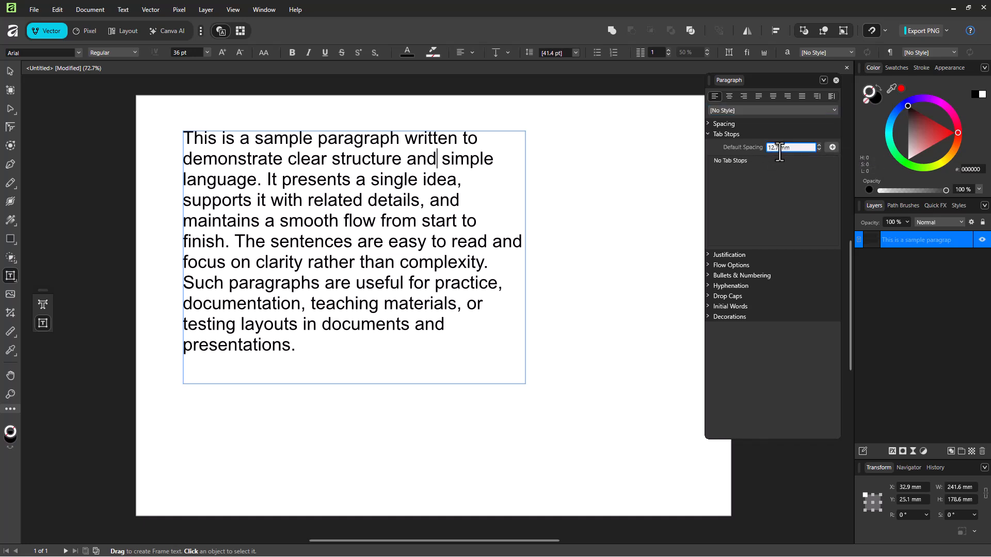
{"action": "left_click_drag", "start_coordinate": [790, 149], "coordinate": [757, 147]}
{"action": "type", "text": "1"}
{"action": "key", "text": "Return"}
Insert twelve tabs before the first word of the paragraph.
{"action": "left_click", "coordinate": [187, 139]}
{"action": "key", "text": "Tab"}
{"action": "key", "text": "Tab"}
{"action": "key", "text": "Tab"}
{"action": "key", "text": "Tab"}
{"action": "key", "text": "Tab"}
{"action": "key", "text": "Tab"}
{"action": "key", "text": "Tab"}
{"action": "key", "text": "Tab"}
{"action": "key", "text": "Tab"}
{"action": "key", "text": "Tab"}
{"action": "key", "text": "Tab"}
{"action": "key", "text": "Tab"}
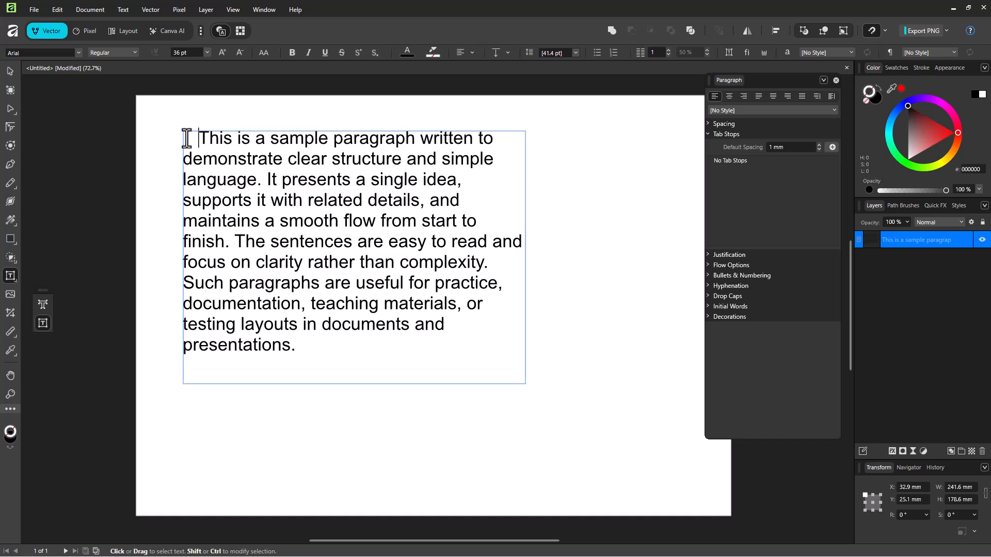
Set the default tab spacing to 20 mm and highlight the tabbed space on the first line.
{"action": "left_click", "coordinate": [788, 148]}
{"action": "type", "text": "0"}
{"action": "key", "text": "Return"}
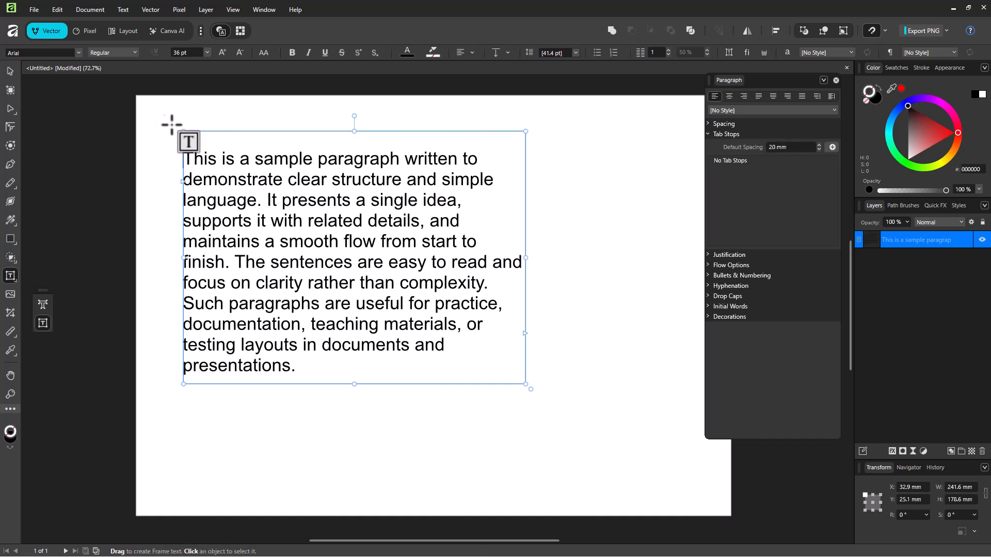
{"action": "left_click_drag", "start_coordinate": [209, 137], "coordinate": [497, 138]}
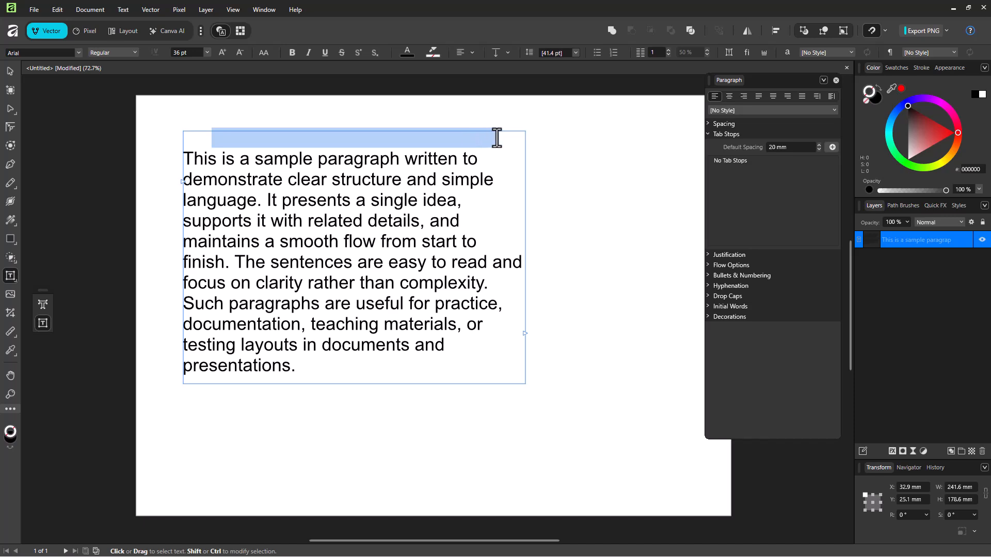
Delete the tabs in front of the paragraph's first word.
{"action": "left_click", "coordinate": [186, 158]}
{"action": "key", "text": "BackSpace"}
{"action": "key", "text": "BackSpace"}
{"action": "key", "text": "BackSpace"}
{"action": "key", "text": "BackSpace"}
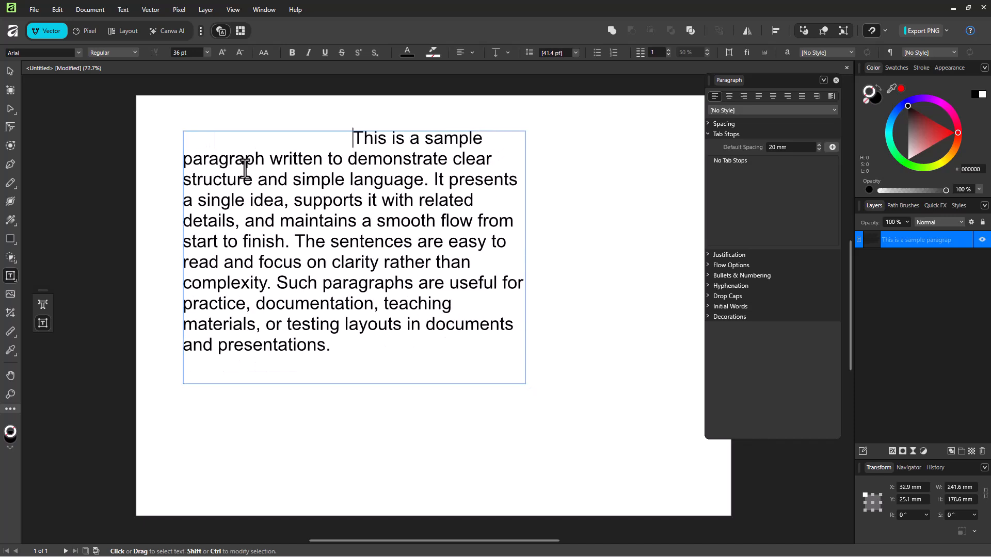
Test a single tab at the paragraph's start with the 20 mm spacing and remove it.
{"action": "type", "text": "1"}
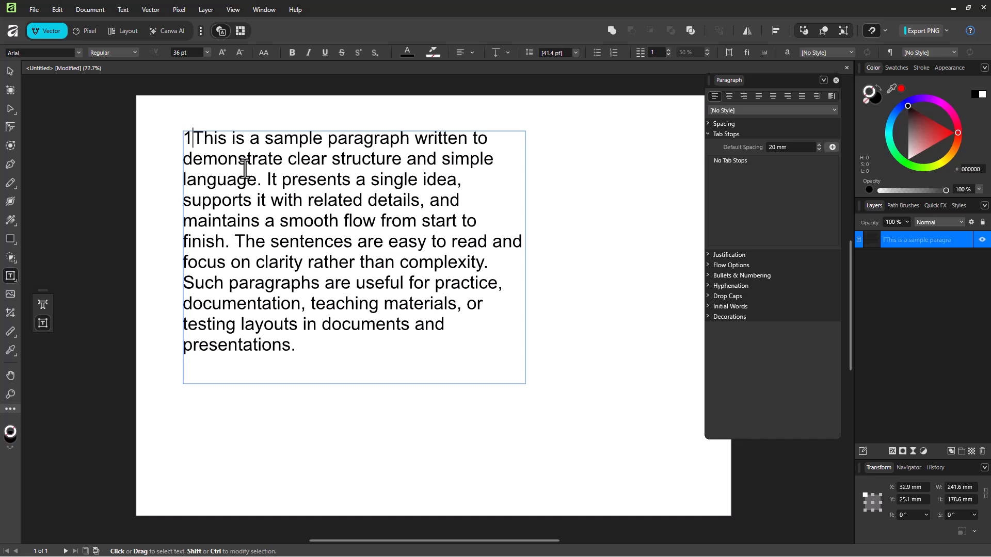
{"action": "key", "text": "BackSpace"}
{"action": "key", "text": "Tab"}
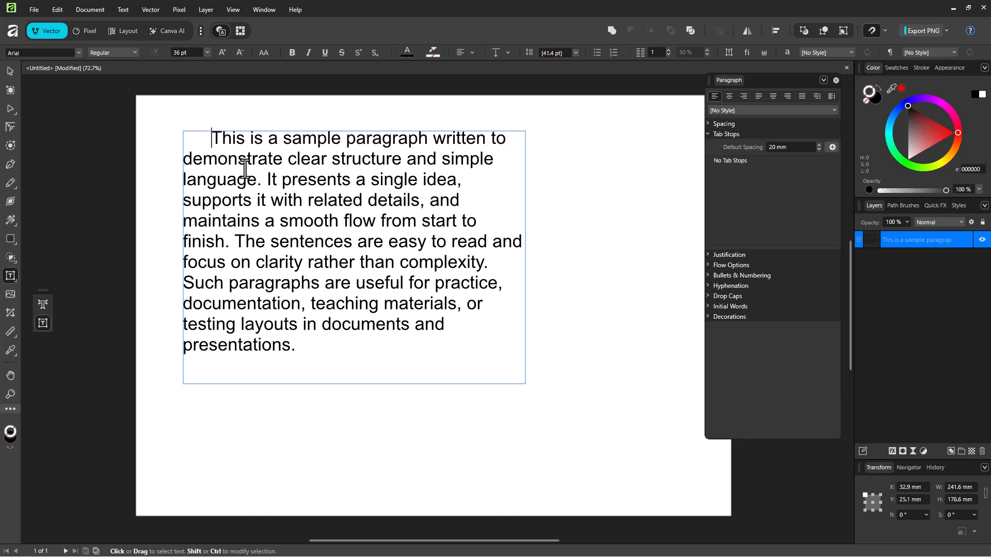
{"action": "key", "text": "BackSpace"}
{"action": "key", "text": "Escape"}
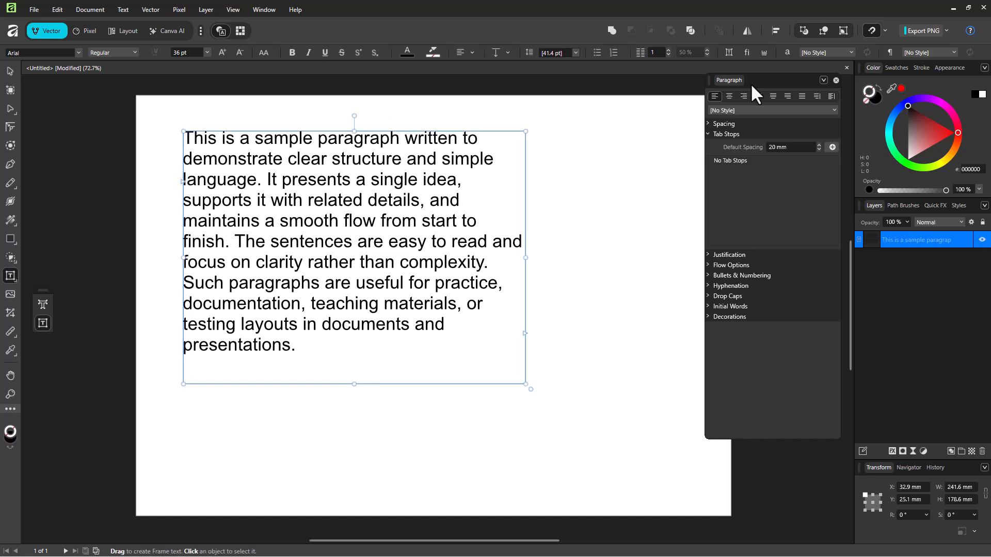
Set the default tab spacing to 50 mm and insert one tab before the first word, undoing any stray text frame.
{"action": "left_click", "coordinate": [775, 146]}
{"action": "left_click", "coordinate": [775, 147]}
{"action": "key", "text": "BackSpace"}
{"action": "key", "text": "BackSpace"}
{"action": "type", "text": "50"}
{"action": "key", "text": "Return"}
{"action": "left_click", "coordinate": [186, 141]}
{"action": "key", "text": "Tab"}
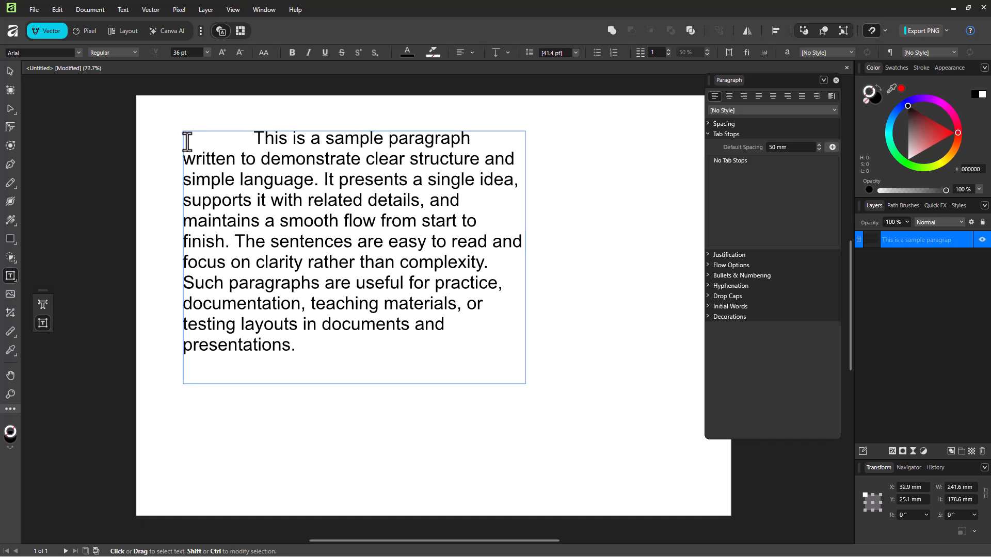
{"action": "left_click_drag", "start_coordinate": [176, 142], "coordinate": [183, 144]}
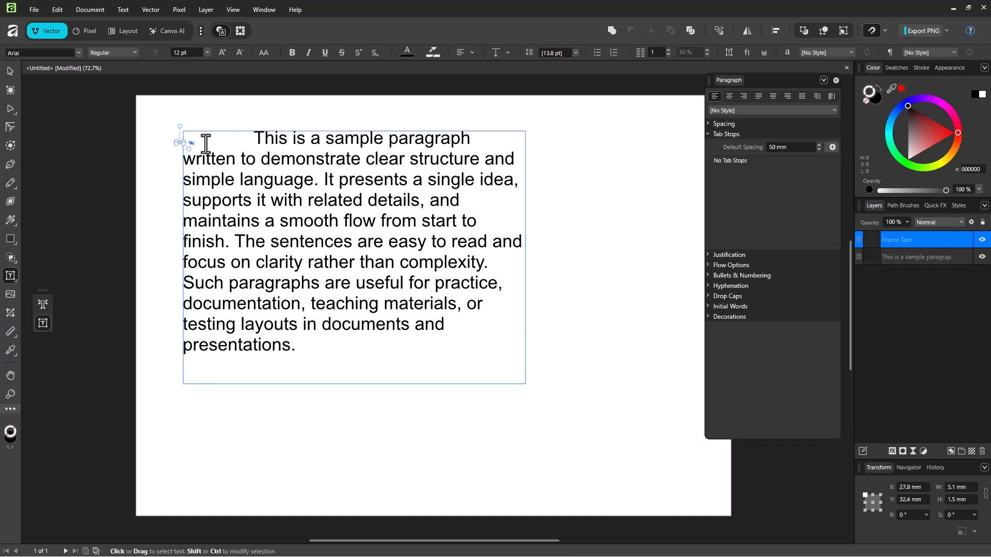
{"action": "key", "text": "ctrl+z"}
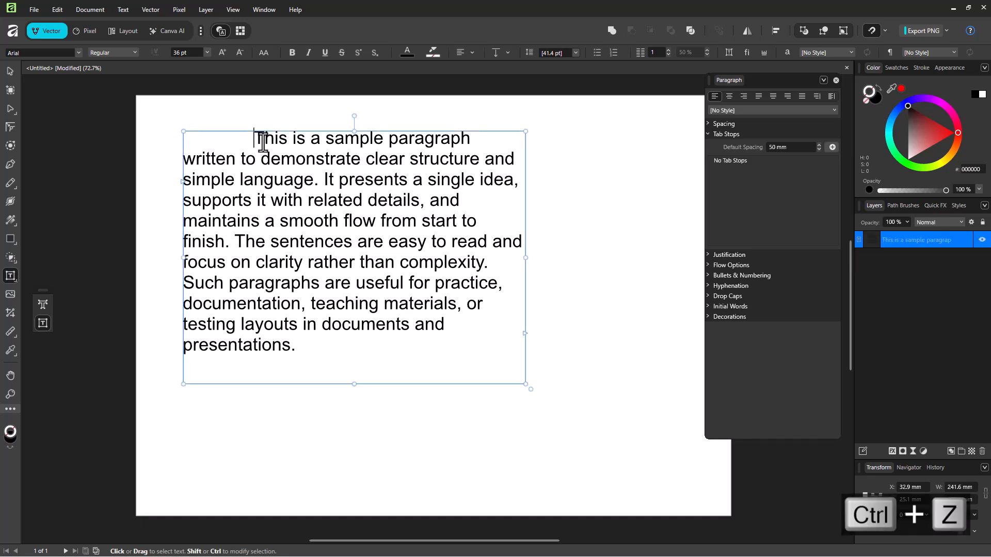
Set the default tab spacing to 48 mm and reduce it stepwise to 41 mm.
{"action": "left_click", "coordinate": [784, 147]}
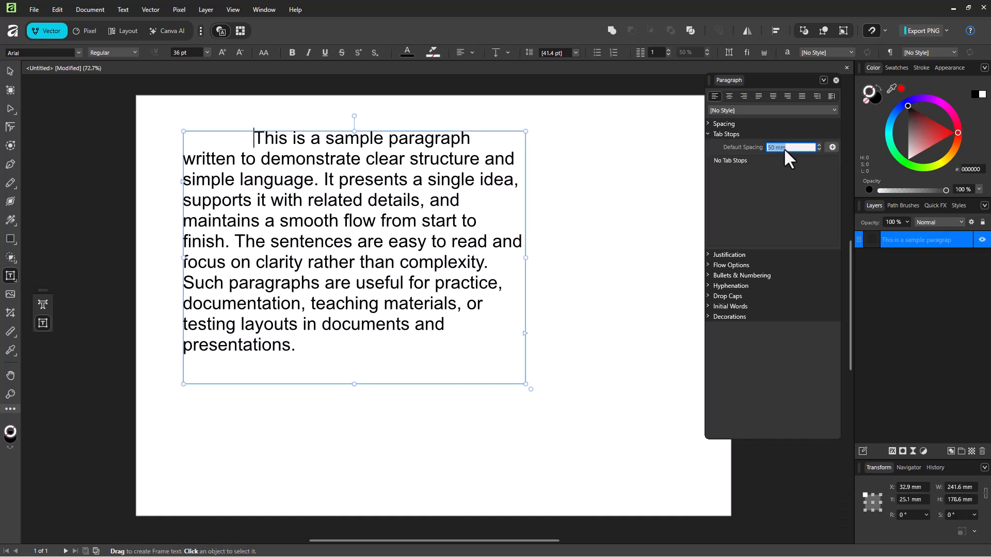
{"action": "type", "text": "48"}
{"action": "key", "text": "Return"}
{"action": "left_click", "coordinate": [819, 149]}
{"action": "left_click", "coordinate": [819, 149]}
{"action": "left_click", "coordinate": [819, 149]}
{"action": "left_click", "coordinate": [819, 149]}
{"action": "left_click", "coordinate": [819, 149]}
{"action": "left_click", "coordinate": [818, 150]}
{"action": "left_click", "coordinate": [818, 149]}
Insert a tab before "It presents", before "The sentences" and before "teaching materials".
{"action": "left_click", "coordinate": [268, 180]}
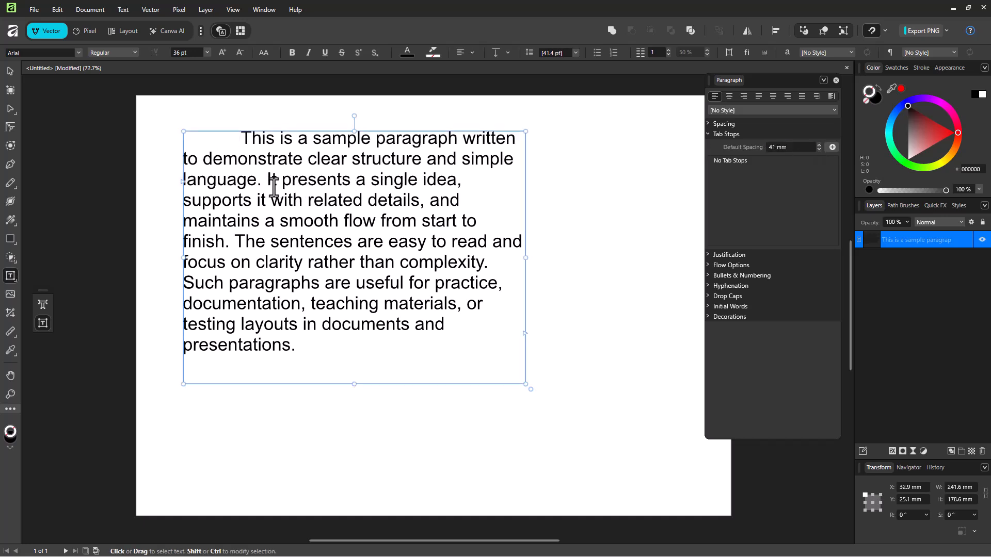
{"action": "key", "text": "Tab"}
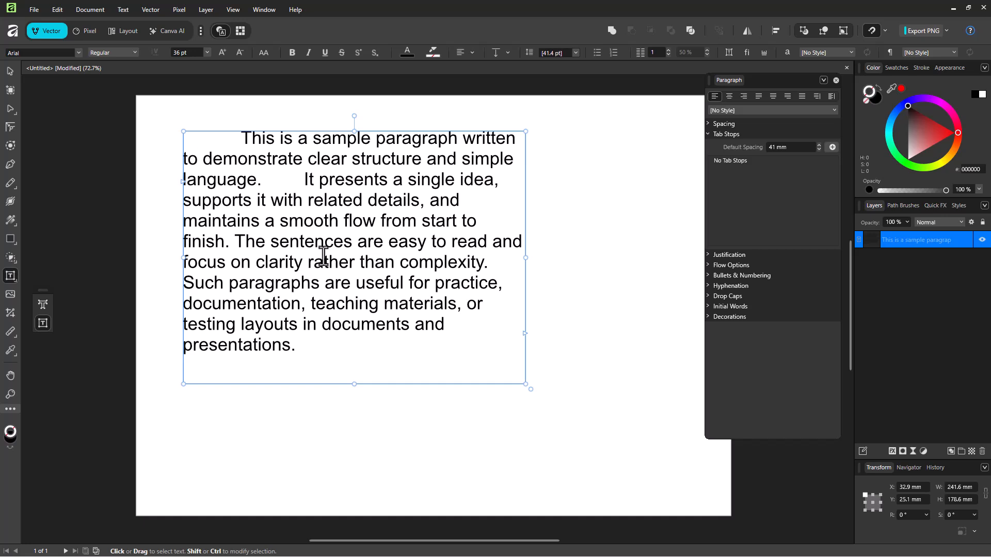
{"action": "left_click", "coordinate": [240, 242]}
{"action": "key", "text": "Tab"}
{"action": "left_click", "coordinate": [311, 305]}
{"action": "key", "text": "Tab"}
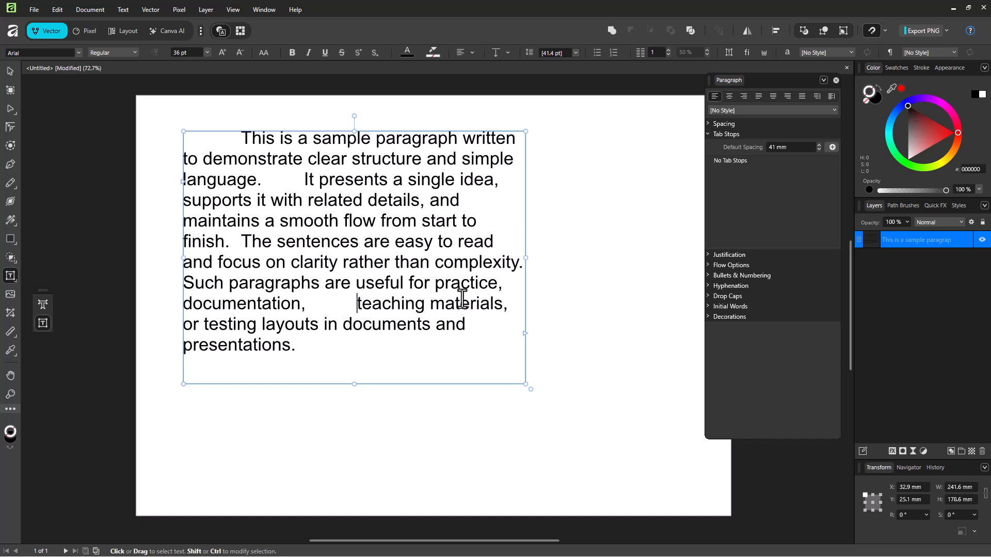
Vary the default tab spacing up and down, select the tab before "teaching", and settle the spacing at 36 mm.
{"action": "left_click", "coordinate": [818, 149]}
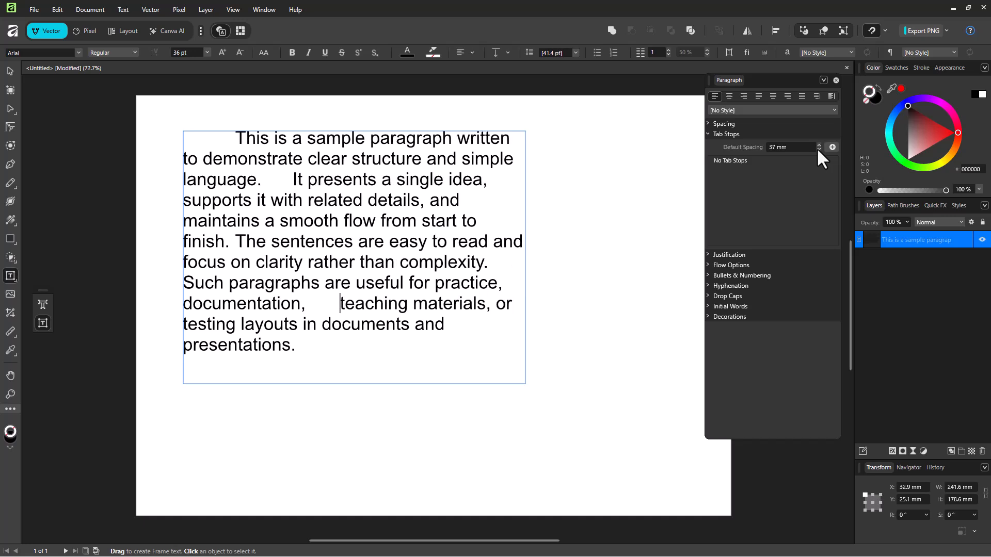
{"action": "left_click", "coordinate": [818, 144]}
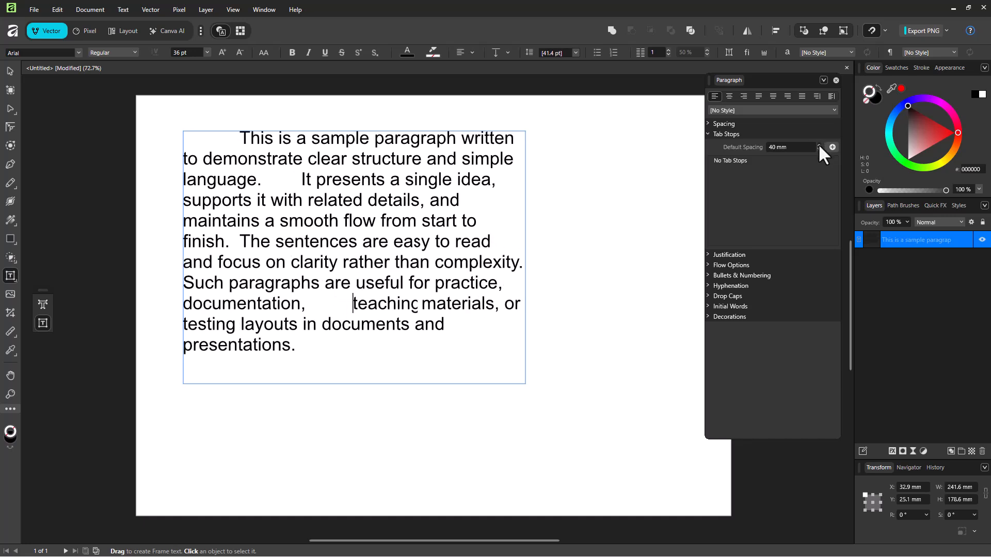
{"action": "double_click", "coordinate": [356, 302]}
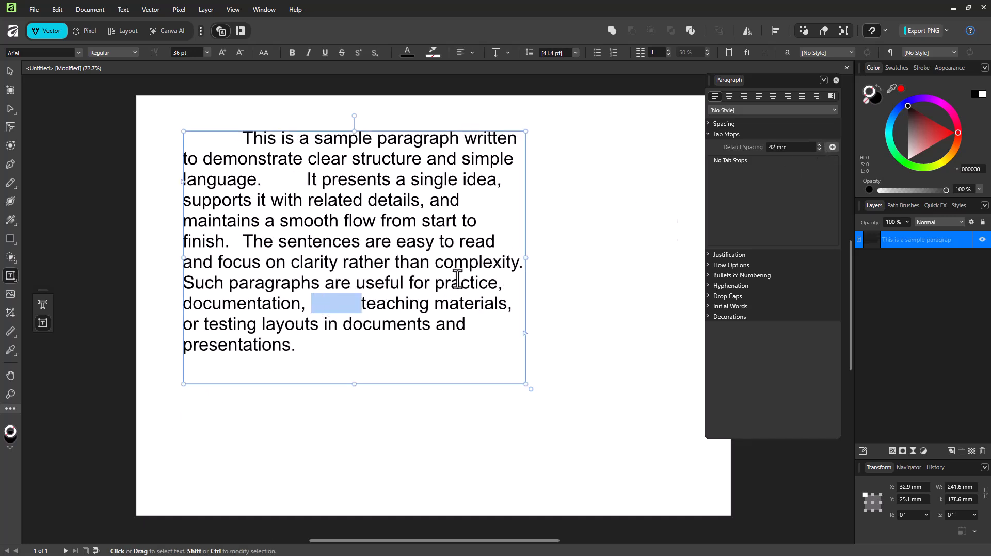
{"action": "left_click", "coordinate": [819, 149]}
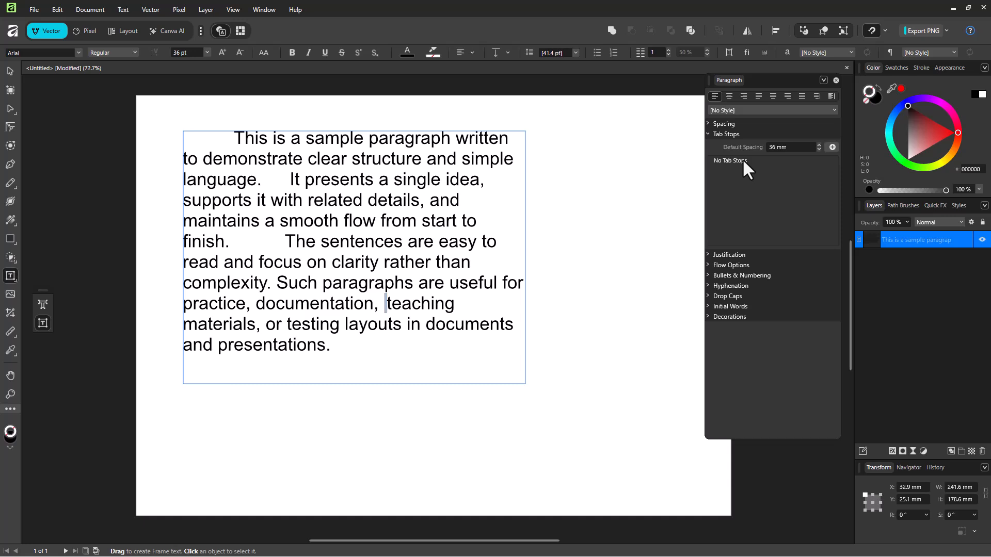
Expand the Justification settings in place of Tab Stops and set the minimum word spacing to 65%.
{"action": "left_click", "coordinate": [708, 134]}
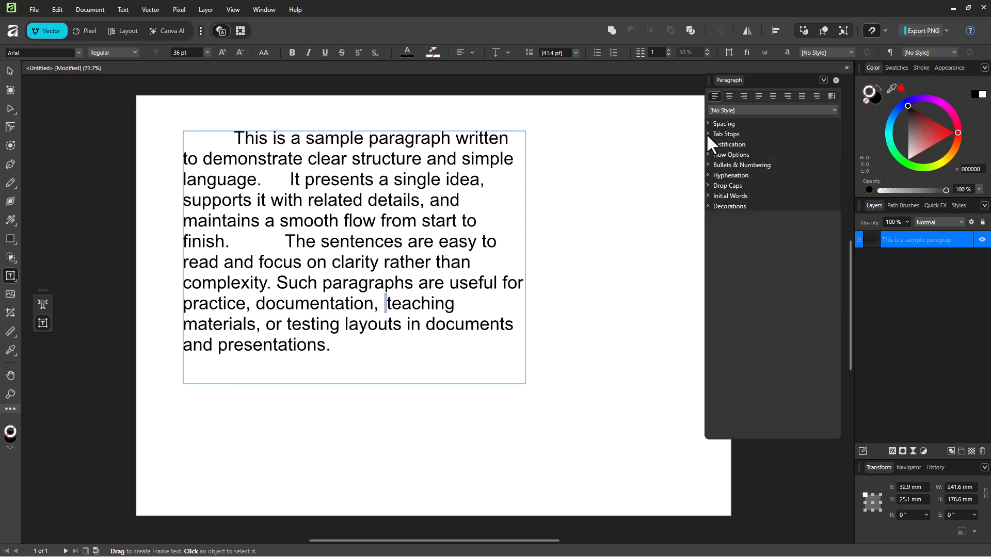
{"action": "left_click", "coordinate": [714, 145]}
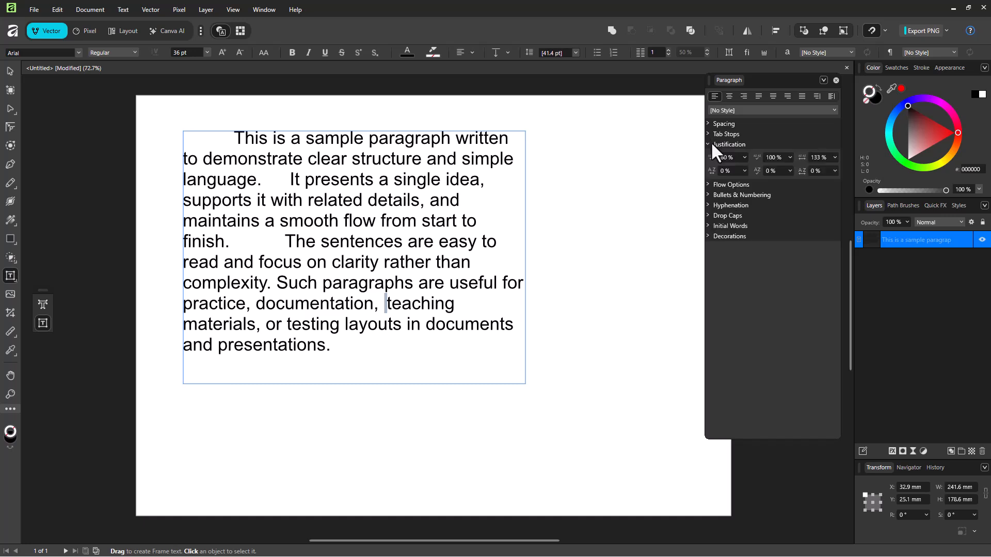
{"action": "left_click", "coordinate": [744, 158]}
{"action": "left_click_drag", "start_coordinate": [736, 167], "coordinate": [741, 169]}
{"action": "left_click", "coordinate": [231, 140]}
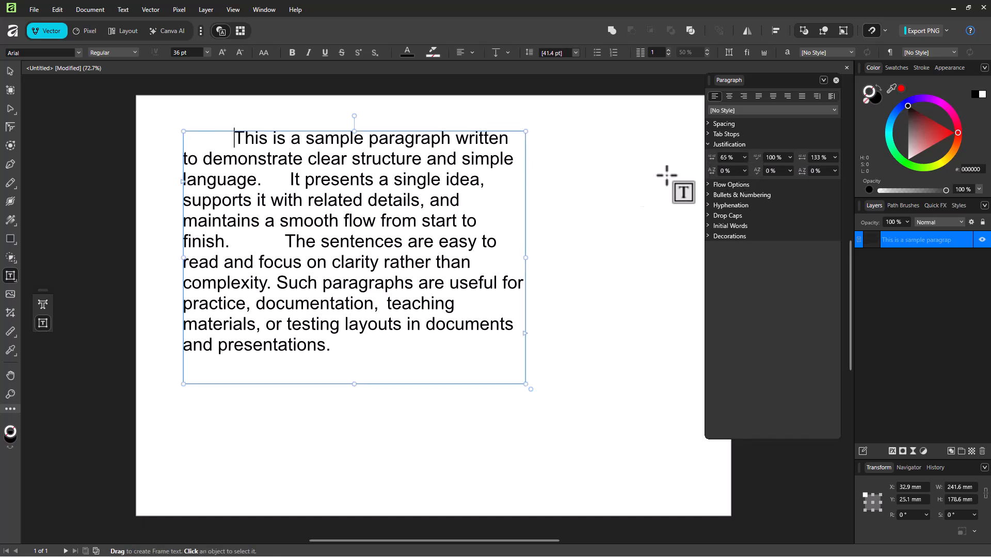
Select the whole paragraph and lower its minimum word spacing to 28%.
{"action": "left_click_drag", "start_coordinate": [403, 346], "coordinate": [206, 142]}
{"action": "left_click", "coordinate": [743, 157]}
{"action": "left_click_drag", "start_coordinate": [733, 168], "coordinate": [720, 170]}
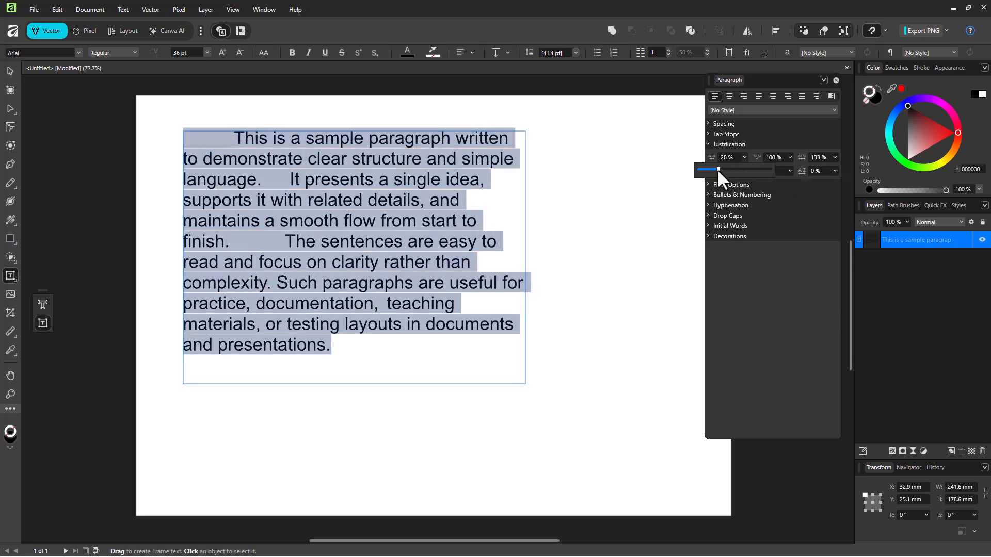
Set the paragraph's word spacing to 63% minimum, 118% desired and 202% maximum.
{"action": "left_click", "coordinate": [791, 157]}
{"action": "left_click", "coordinate": [790, 157]}
{"action": "left_click_drag", "start_coordinate": [782, 168], "coordinate": [801, 175]}
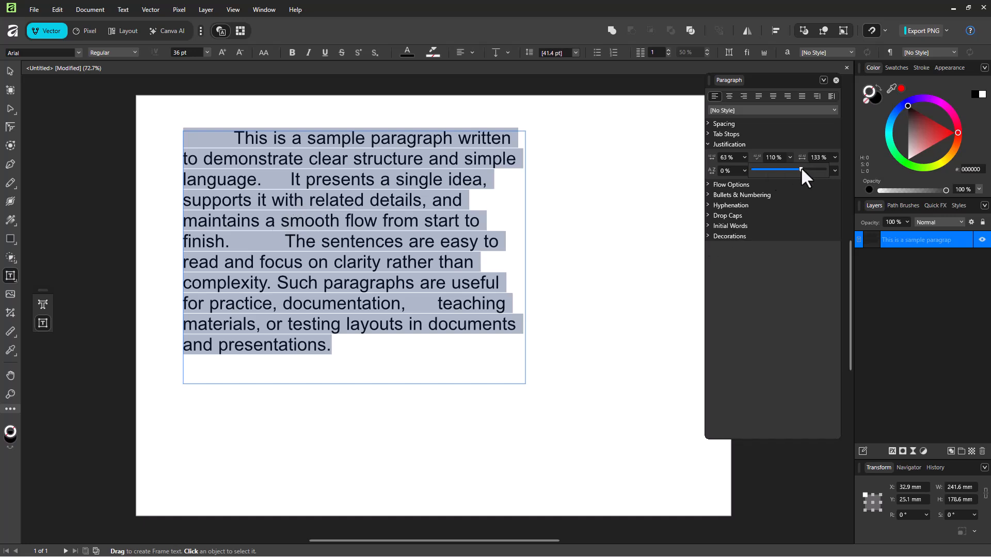
{"action": "left_click_drag", "start_coordinate": [801, 171], "coordinate": [841, 182]}
{"action": "left_click", "coordinate": [831, 167]}
Set the paragraph's letter spacing to -8% minimum, -7% desired and 73% maximum.
{"action": "left_click", "coordinate": [744, 171]}
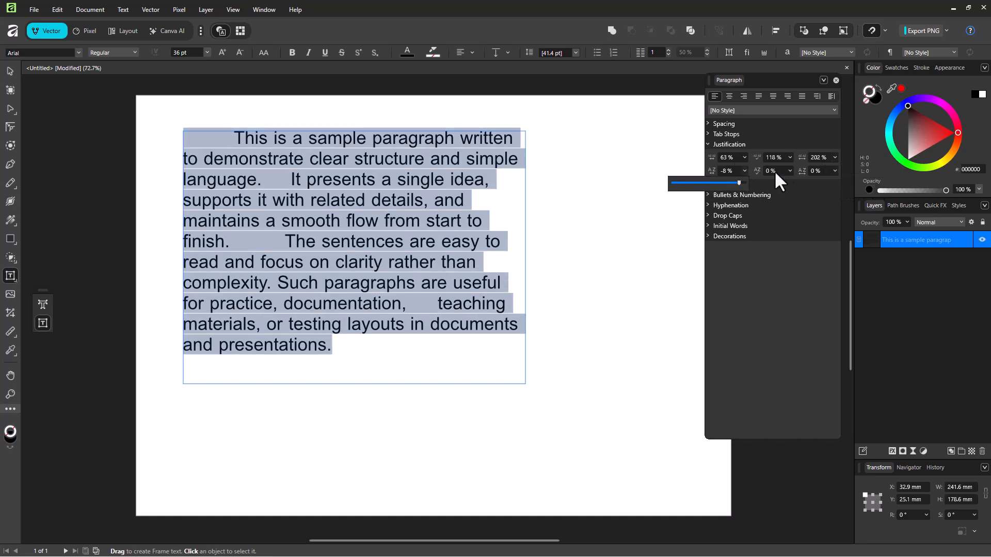
{"action": "left_click", "coordinate": [790, 171]}
{"action": "left_click_drag", "start_coordinate": [789, 181], "coordinate": [726, 182]}
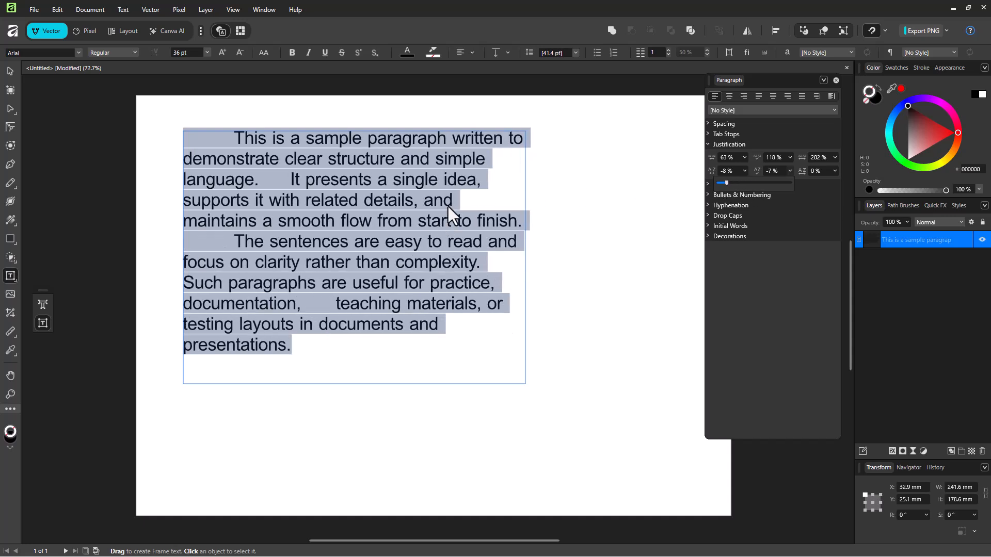
{"action": "left_click", "coordinate": [830, 169]}
{"action": "left_click", "coordinate": [832, 170]}
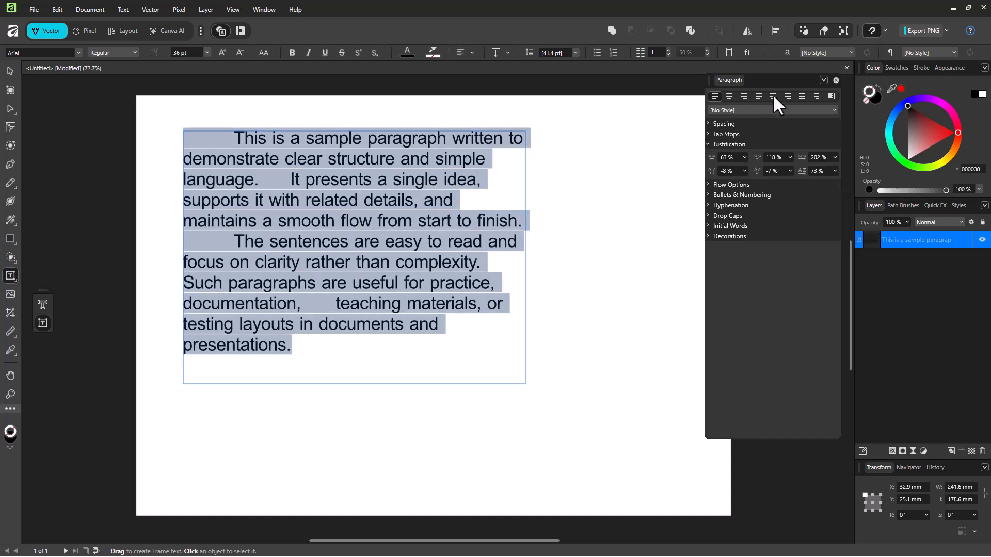
Justify the paragraph with its last line left-aligned, adjust the desired and maximum letter spacing, and set the desired word spacing to 174%.
{"action": "left_click", "coordinate": [773, 96]}
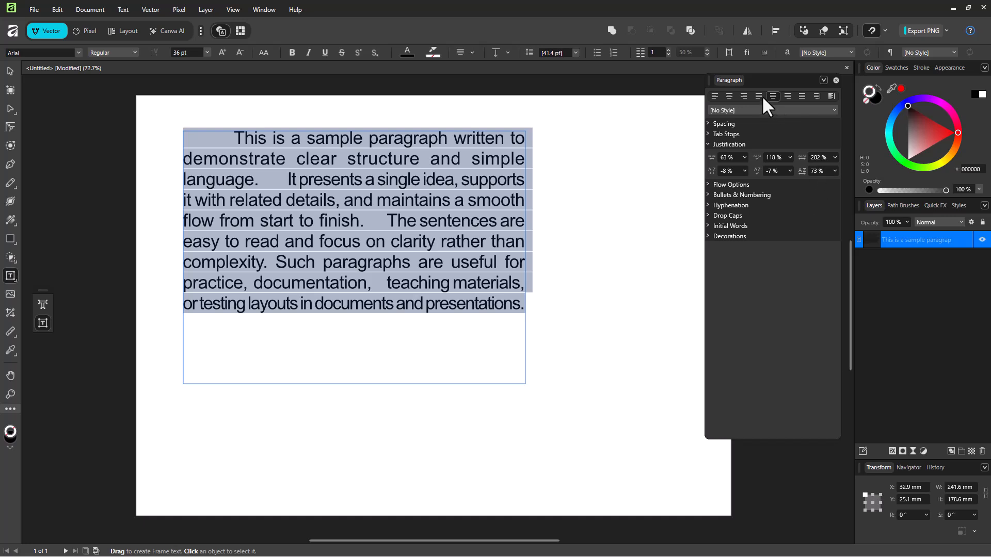
{"action": "left_click", "coordinate": [760, 96]}
{"action": "left_click", "coordinate": [835, 171]}
{"action": "left_click", "coordinate": [791, 170]}
{"action": "left_click_drag", "start_coordinate": [844, 185], "coordinate": [821, 181]}
{"action": "left_click", "coordinate": [789, 157]}
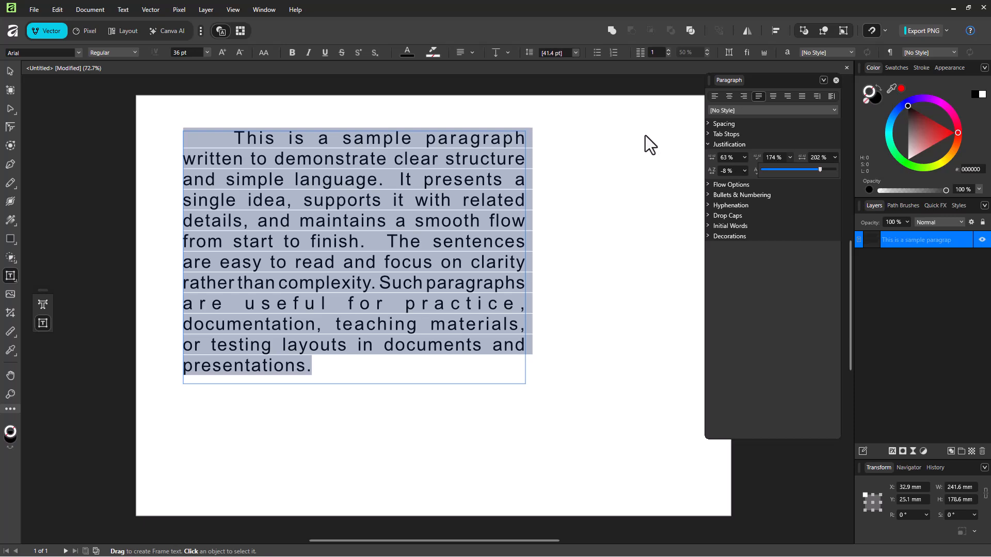
Create art text about 76 mm high below the paragraph frame, reading "this is a sample".
{"action": "left_click", "coordinate": [382, 225]}
{"action": "left_click", "coordinate": [10, 262]}
{"action": "left_click", "coordinate": [41, 306]}
{"action": "left_click_drag", "start_coordinate": [200, 390], "coordinate": [226, 496]}
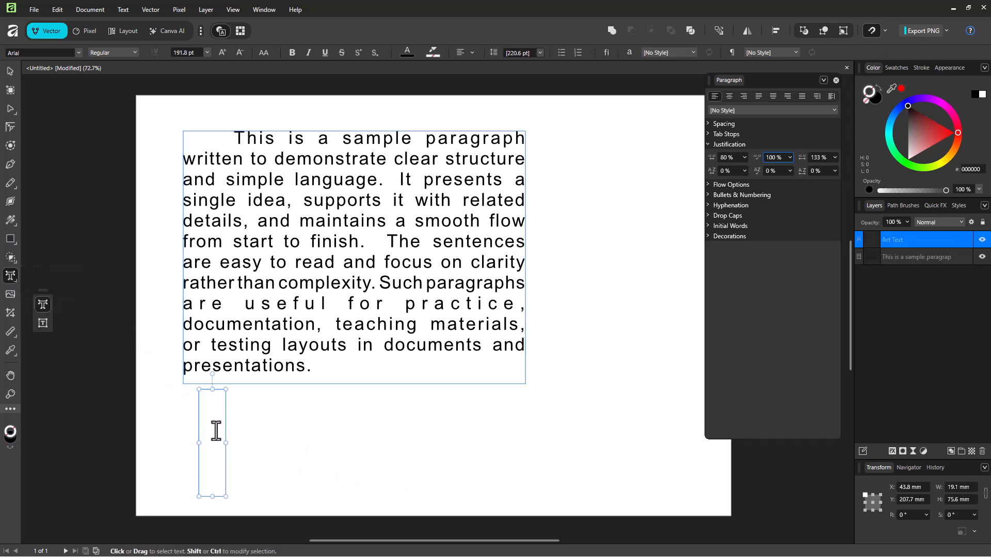
{"action": "type", "text": "this s"}
{"action": "key", "text": "BackSpace"}
{"action": "type", "text": "is a sample"}
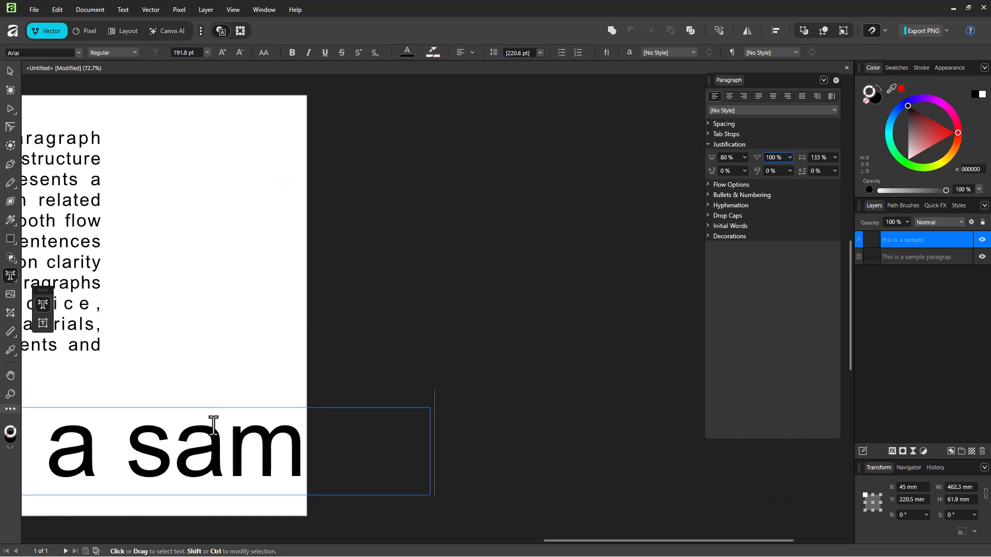
Set the font size of the whole art text "this is a sample" to 20 pt.
{"action": "key", "text": "ctrl+a"}
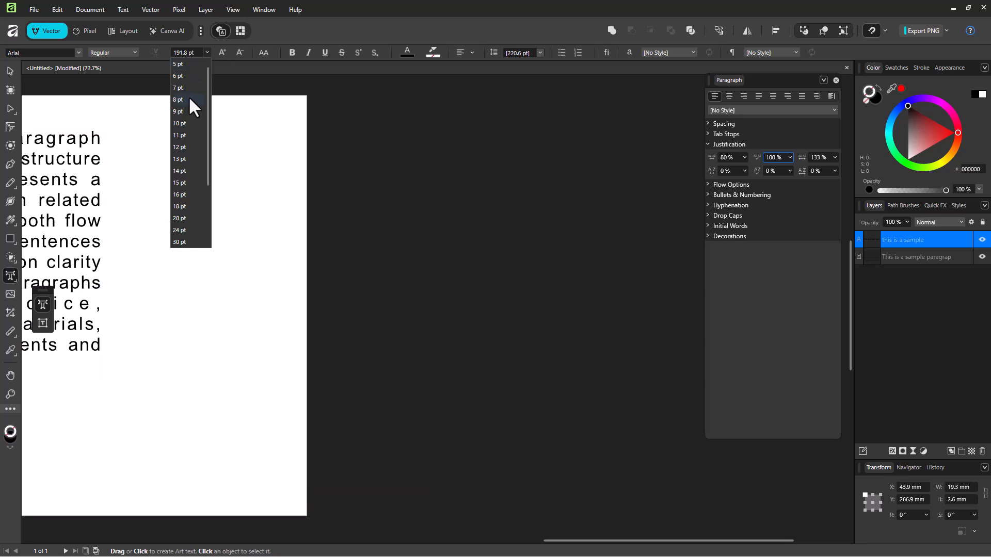
{"action": "left_click", "coordinate": [187, 220]}
{"action": "left_click_drag", "start_coordinate": [600, 541], "coordinate": [369, 541]}
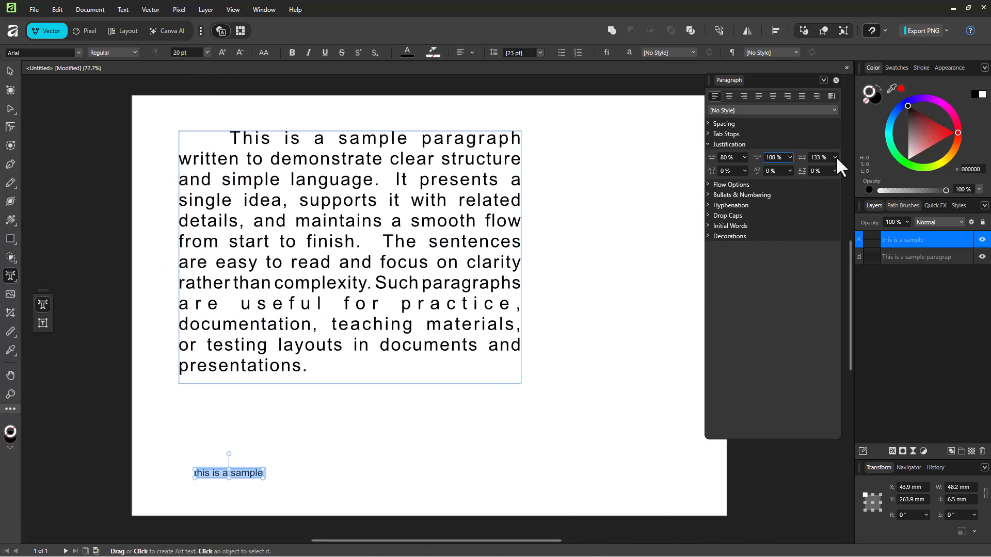
Set the art text's minimum word spacing to 96% and its desired word spacing to 133%.
{"action": "left_click", "coordinate": [739, 160]}
{"action": "left_click_drag", "start_coordinate": [746, 169], "coordinate": [710, 174]}
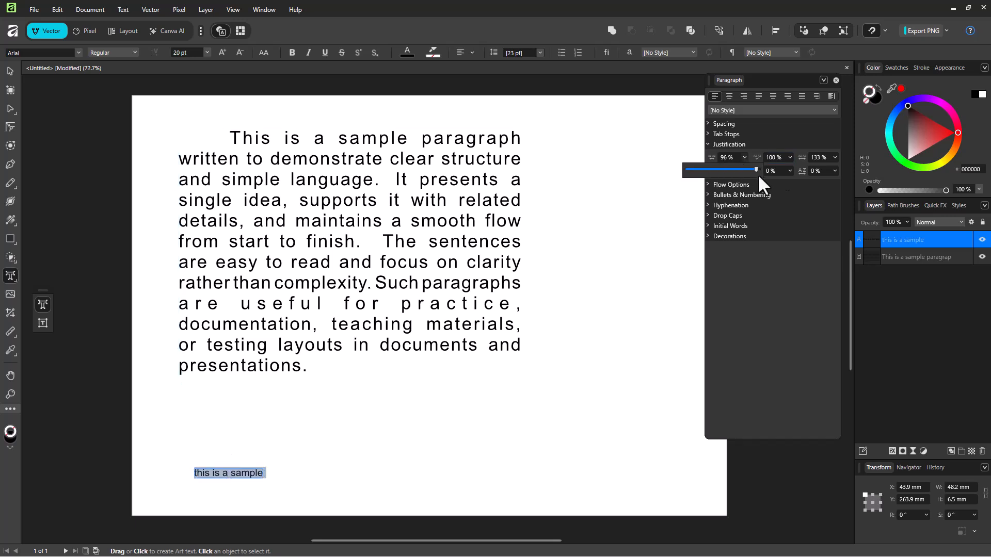
{"action": "double_click", "coordinate": [240, 473]}
{"action": "triple_click", "coordinate": [240, 473]}
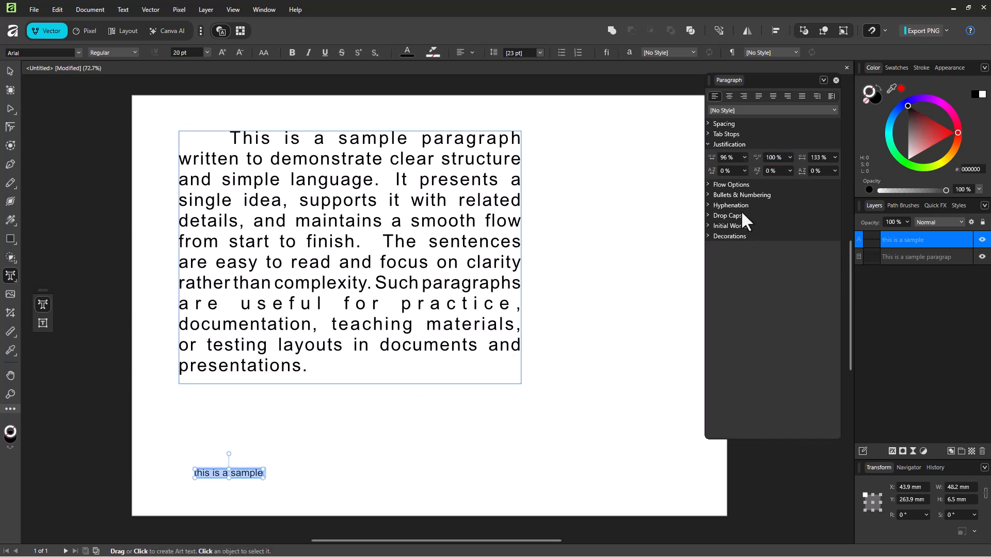
{"action": "left_click", "coordinate": [789, 157]}
{"action": "left_click_drag", "start_coordinate": [792, 168], "coordinate": [865, 173]}
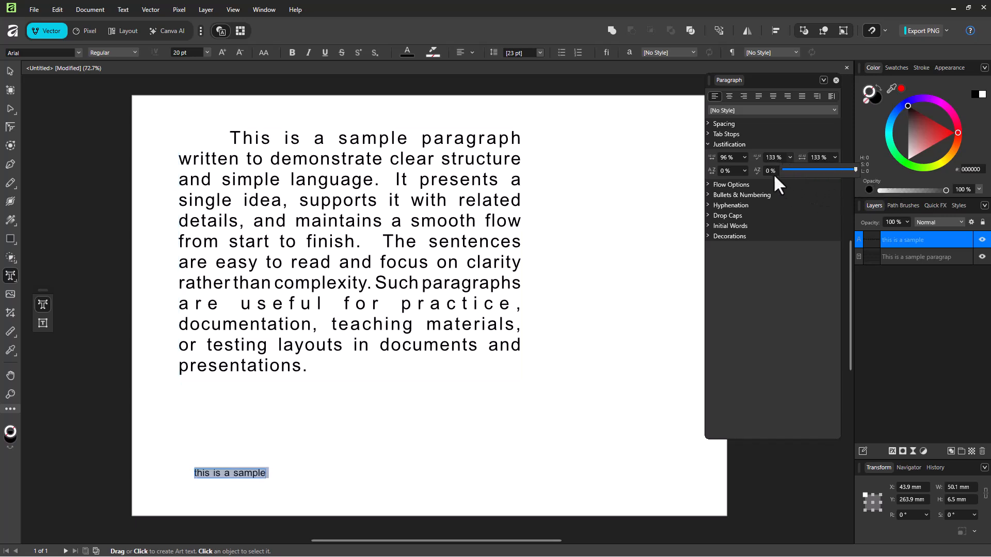
Set the art text's maximum letter spacing to 150% and open its maximum word spacing for editing.
{"action": "left_click", "coordinate": [789, 171]}
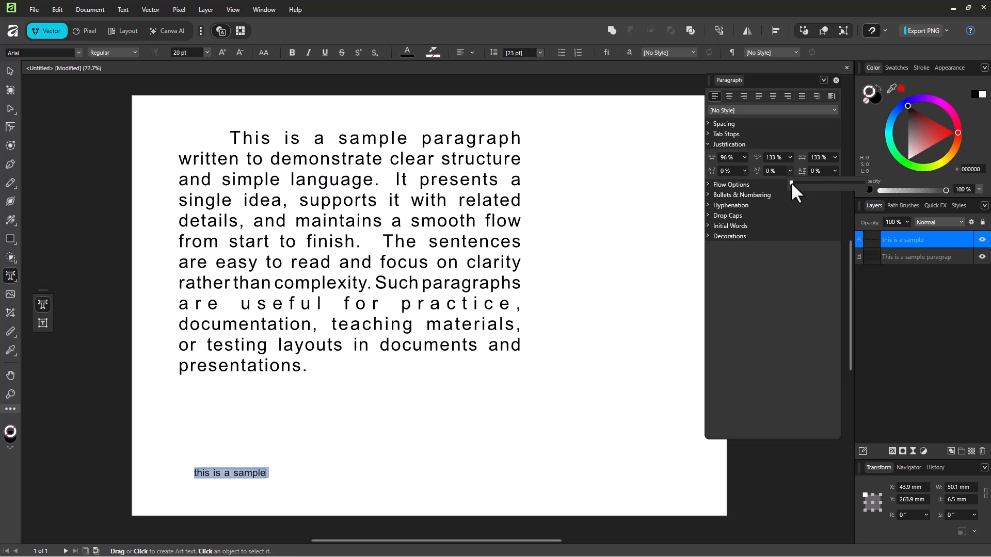
{"action": "left_click", "coordinate": [835, 172]}
{"action": "left_click_drag", "start_coordinate": [838, 186], "coordinate": [879, 186]}
{"action": "left_click", "coordinate": [828, 157]}
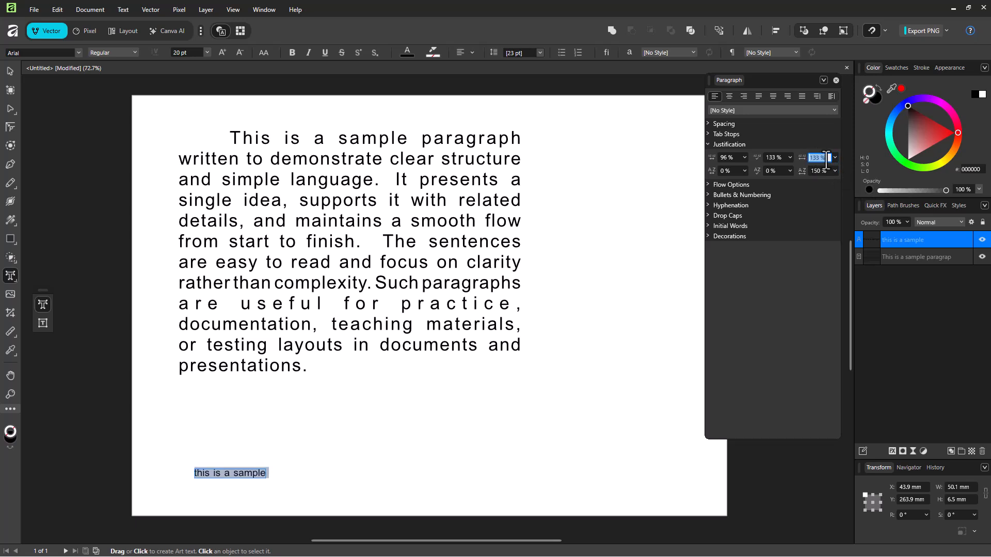